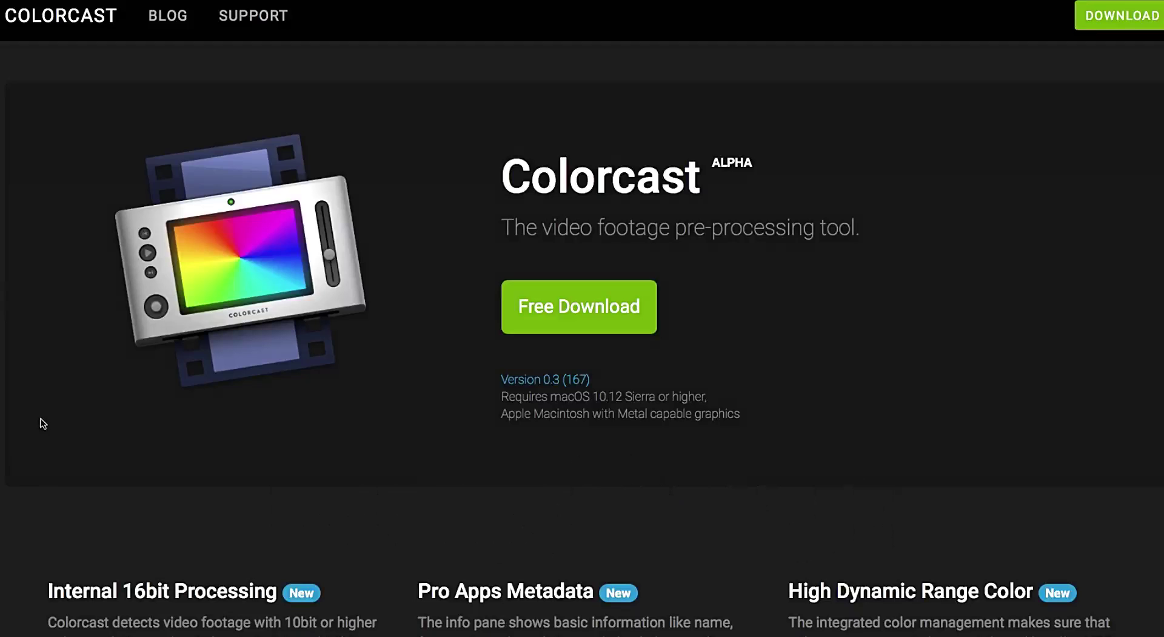
- Scroll through the website's feature list, screenshots and Blog, ending on the colour-wheel app screenshot
scroll(34, 425, down, 2)
scroll(15, 439, down, 12)
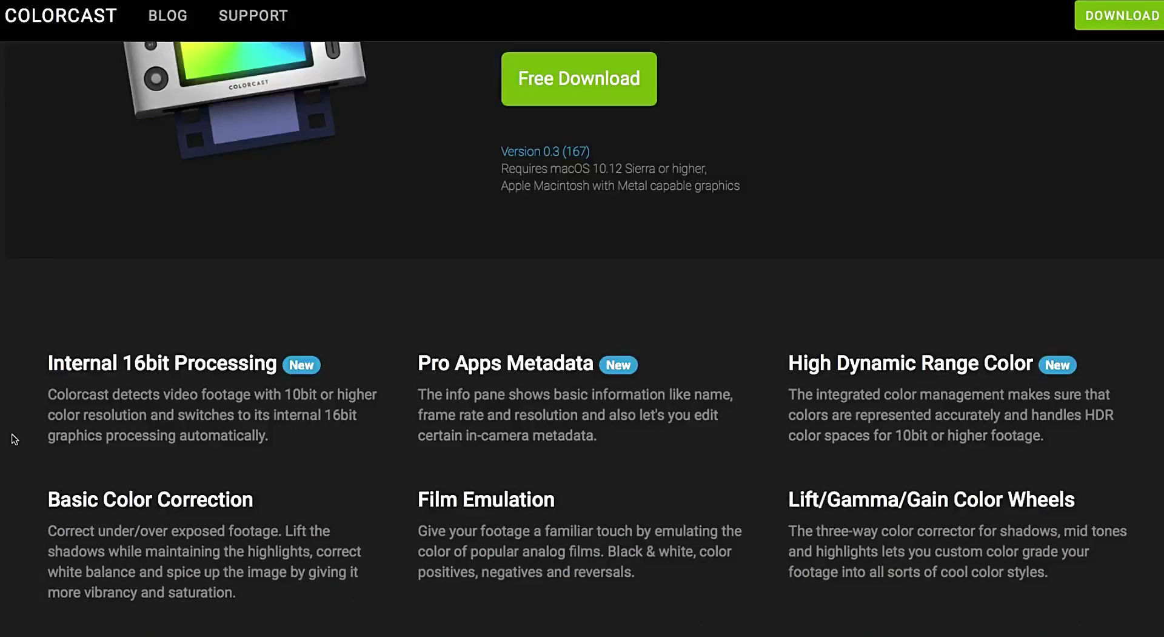
scroll(13, 439, down, 9)
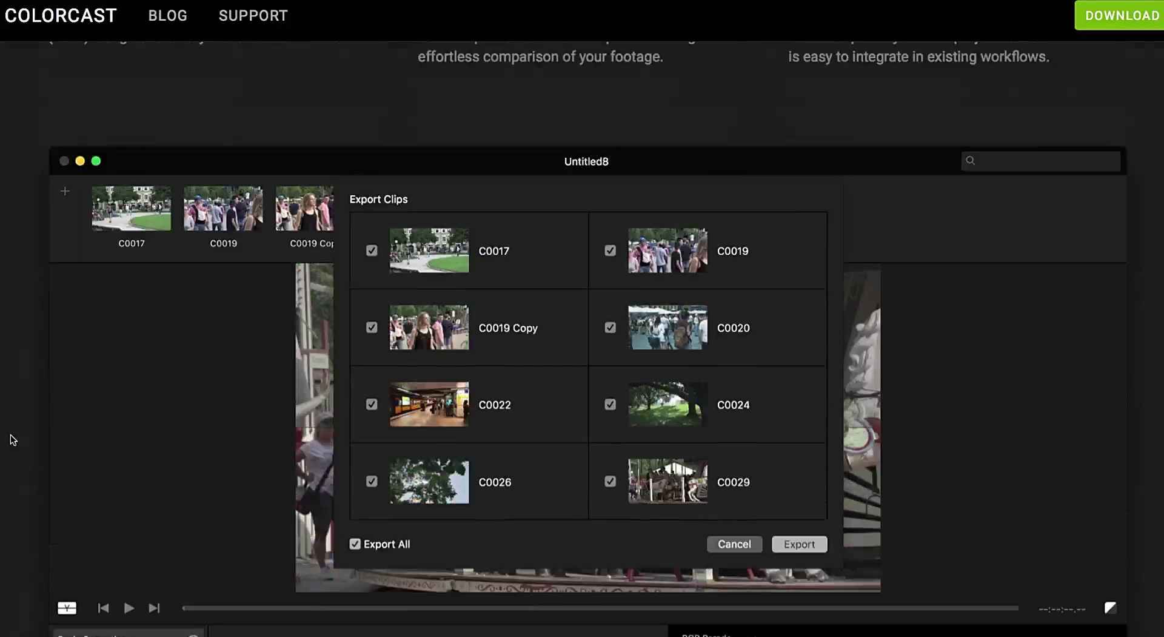
scroll(12, 440, down, 5)
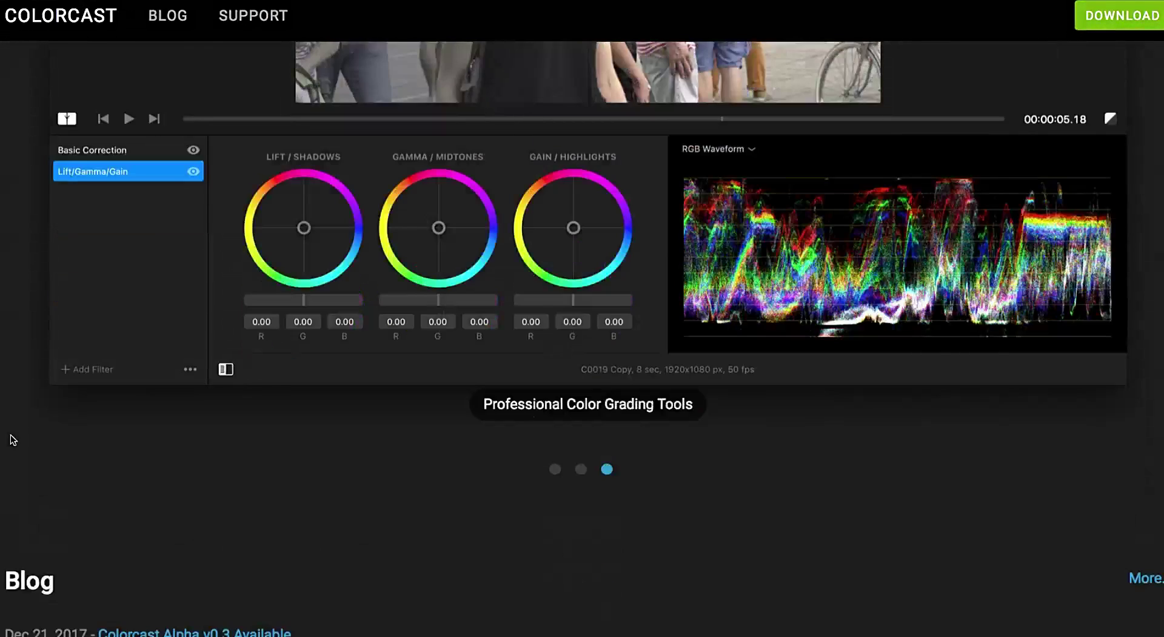
scroll(12, 439, down, 2)
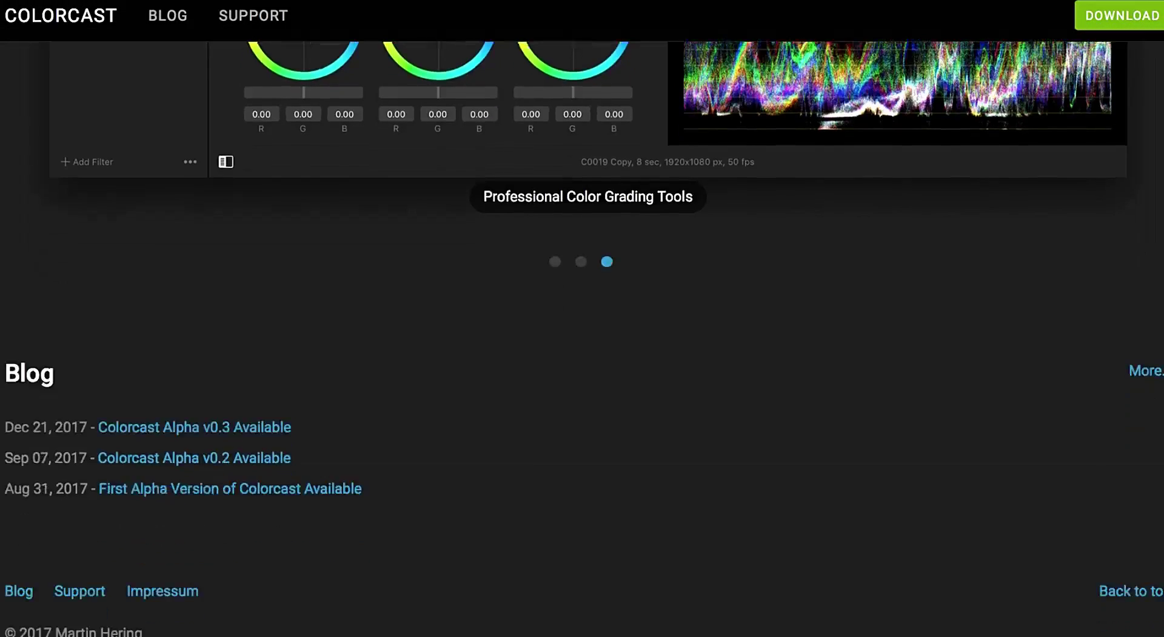
scroll(12, 440, up, 10)
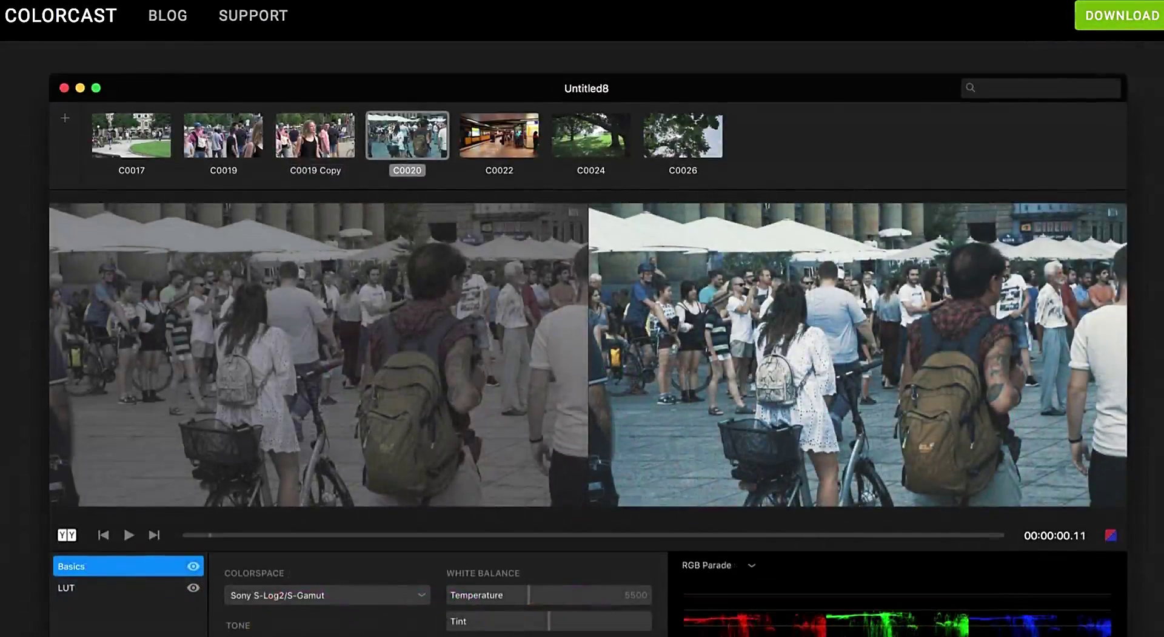
scroll(12, 439, down, 3)
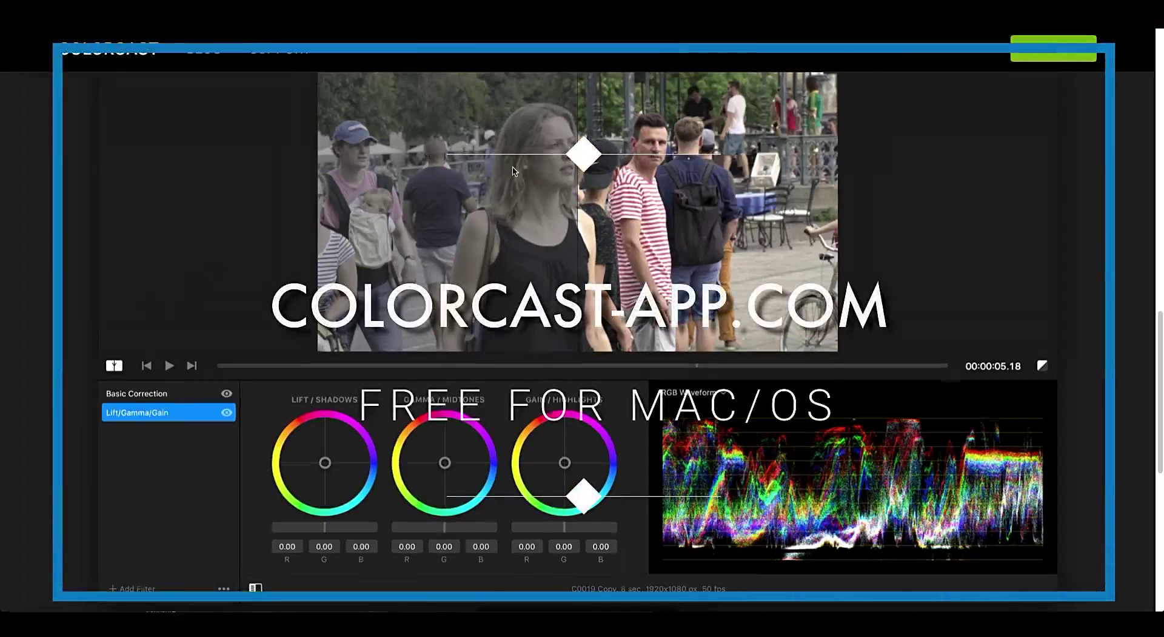
- Return the Colorcast web page to its top title and free download section
scroll(515, 173, up, 5)
scroll(515, 173, up, 8)
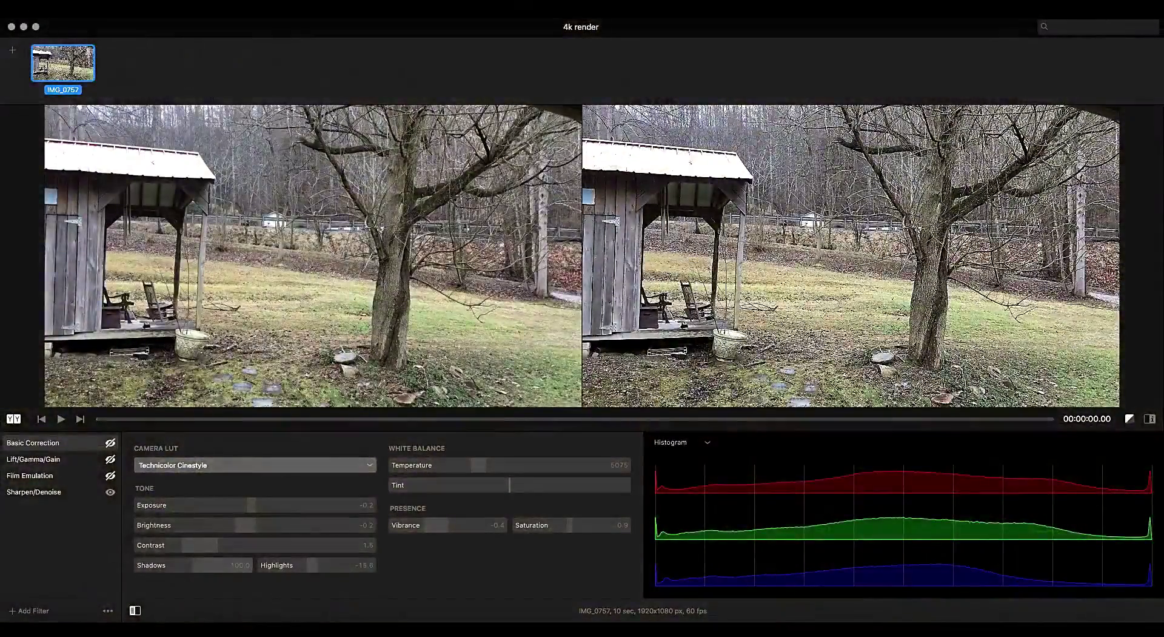
click(57, 49)
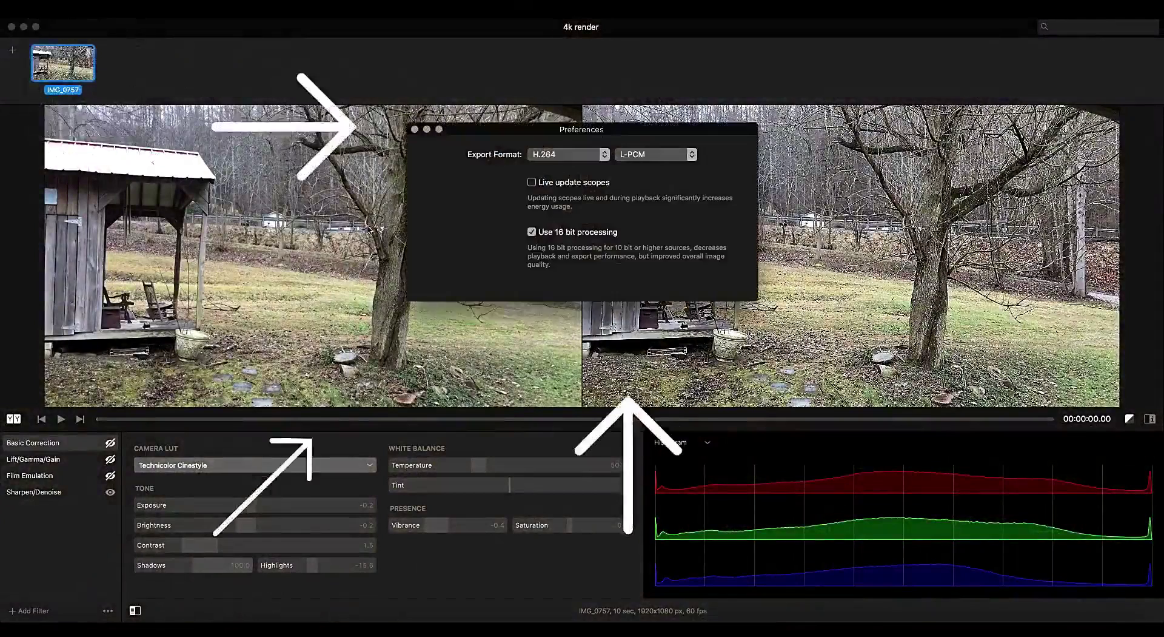
click(561, 155)
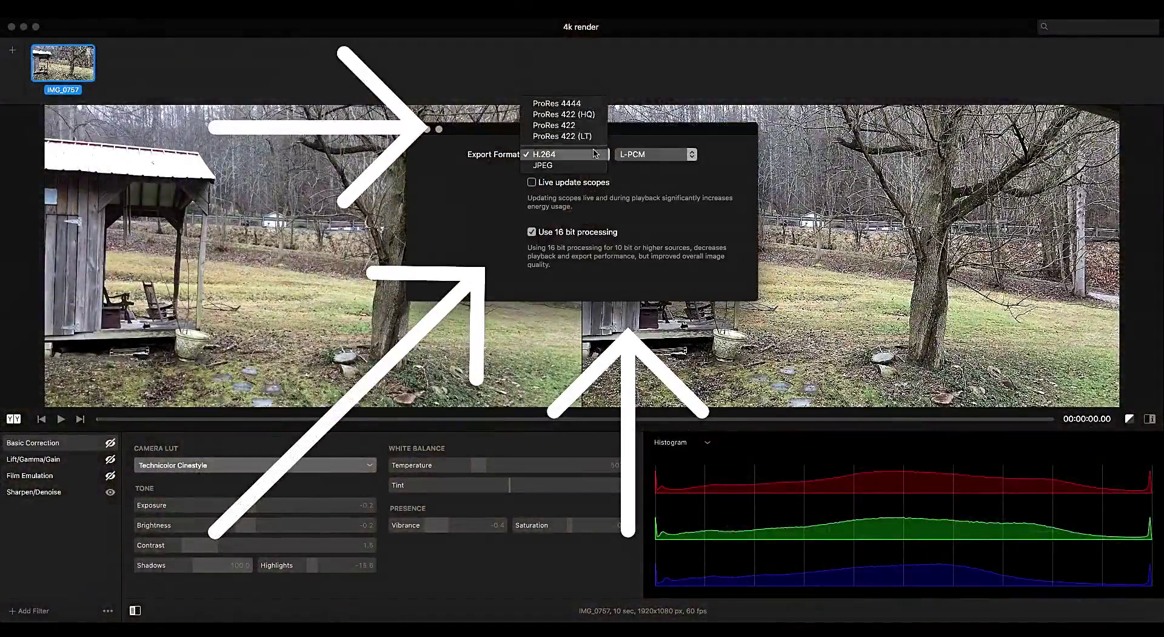
click(649, 155)
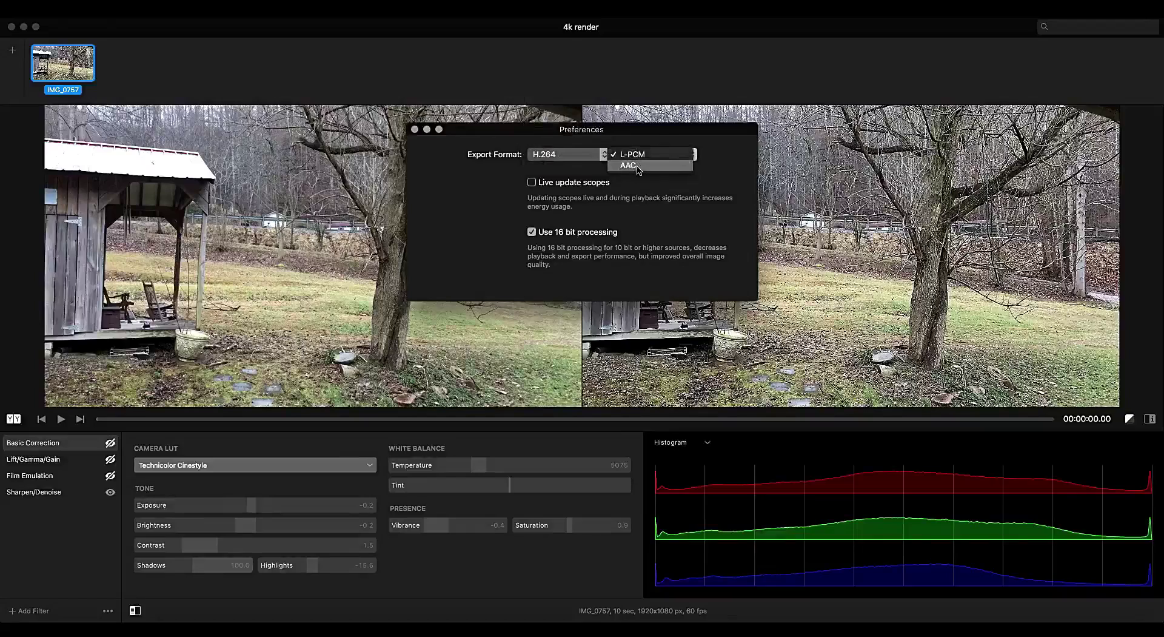
click(650, 191)
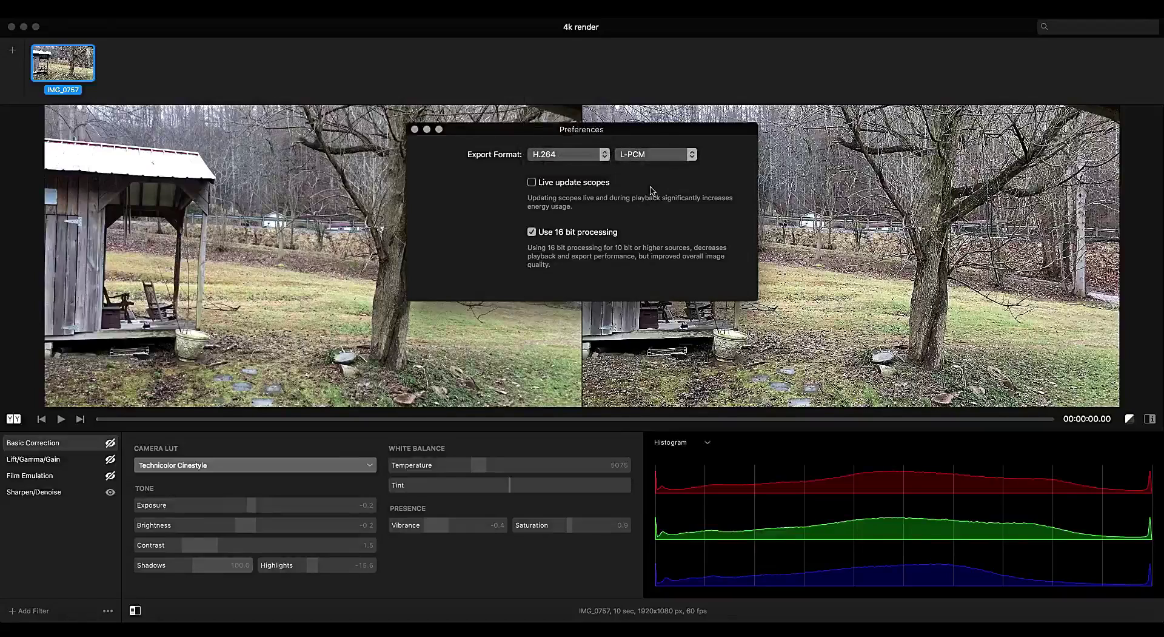
click(415, 129)
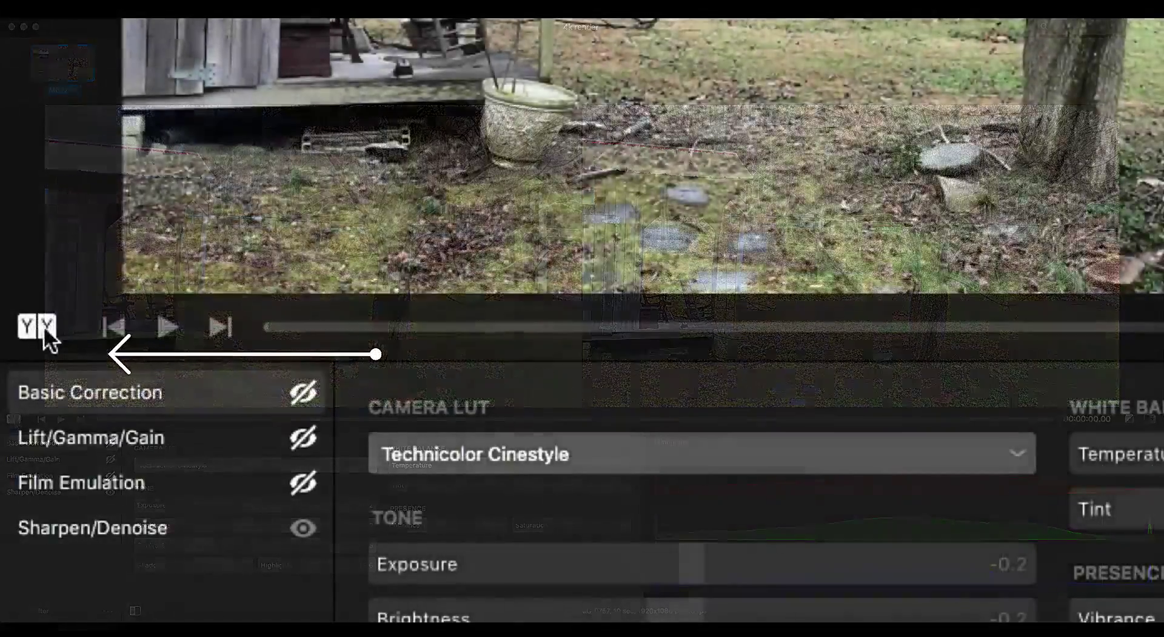
- Preview Vertical Split and Horizontal Split before/after comparisons, then set comparison to None
click(44, 333)
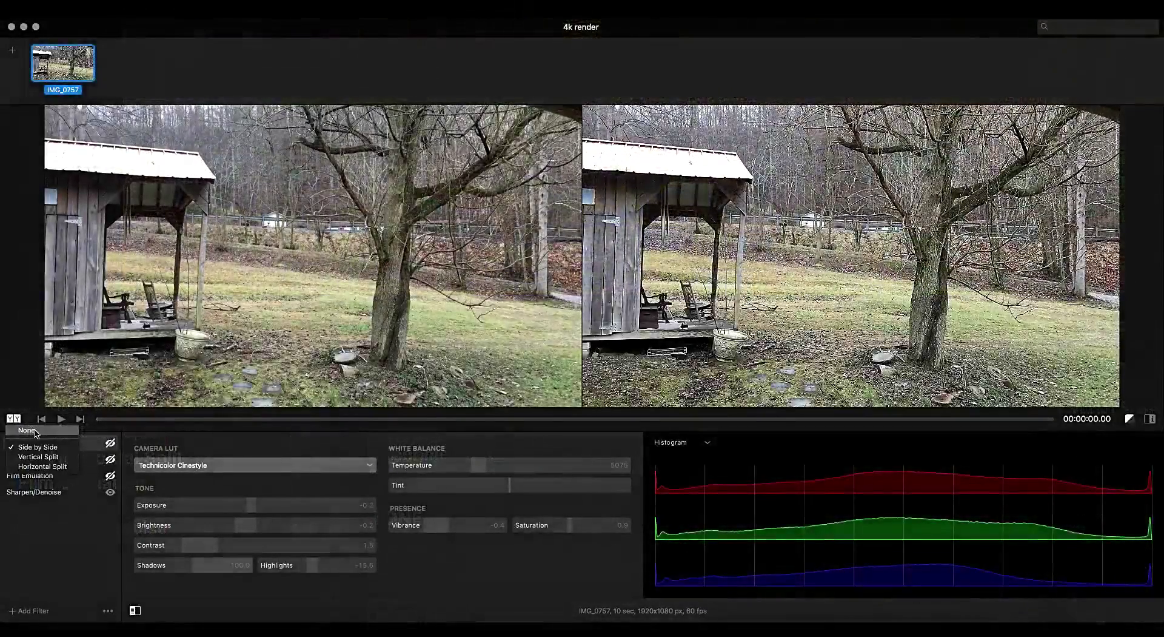
click(41, 461)
click(13, 419)
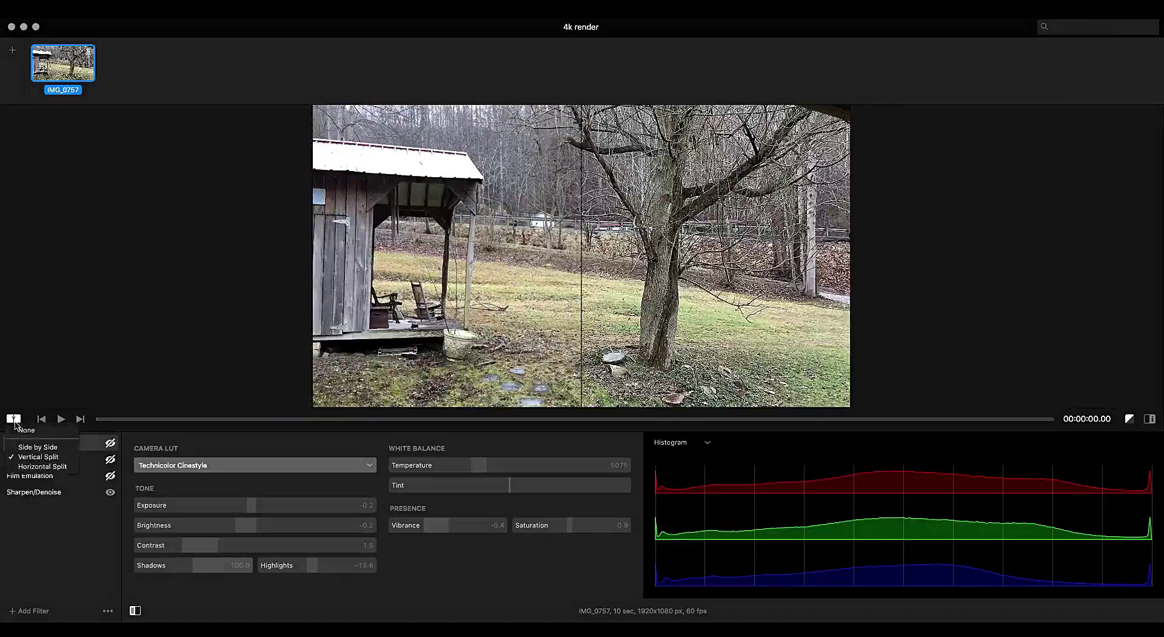
click(38, 467)
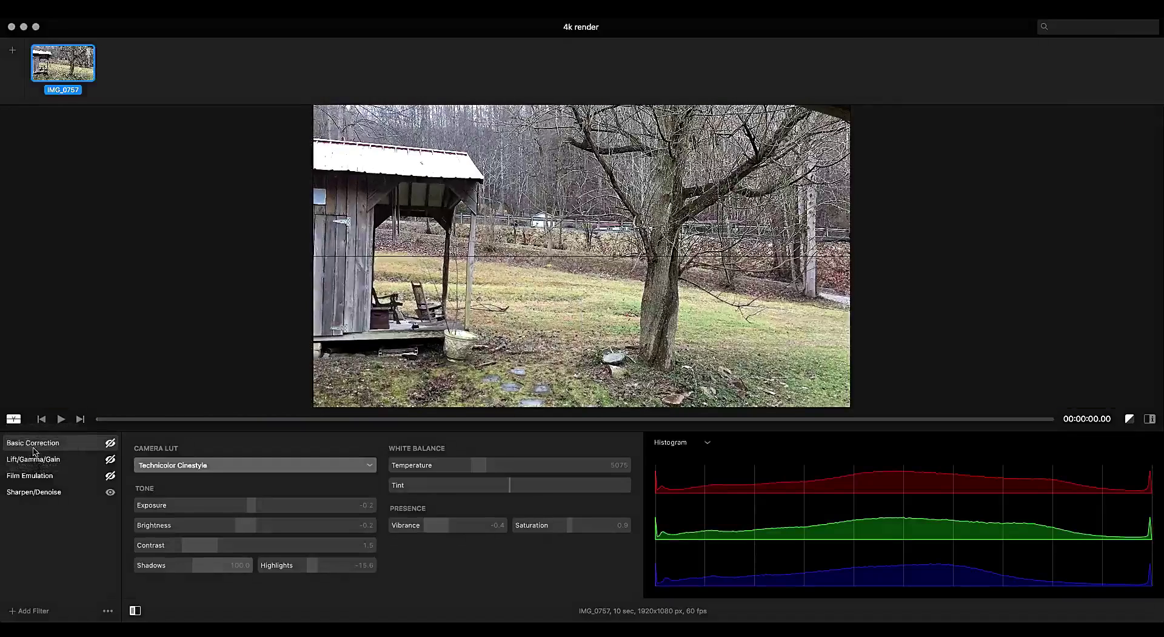
click(17, 425)
click(23, 433)
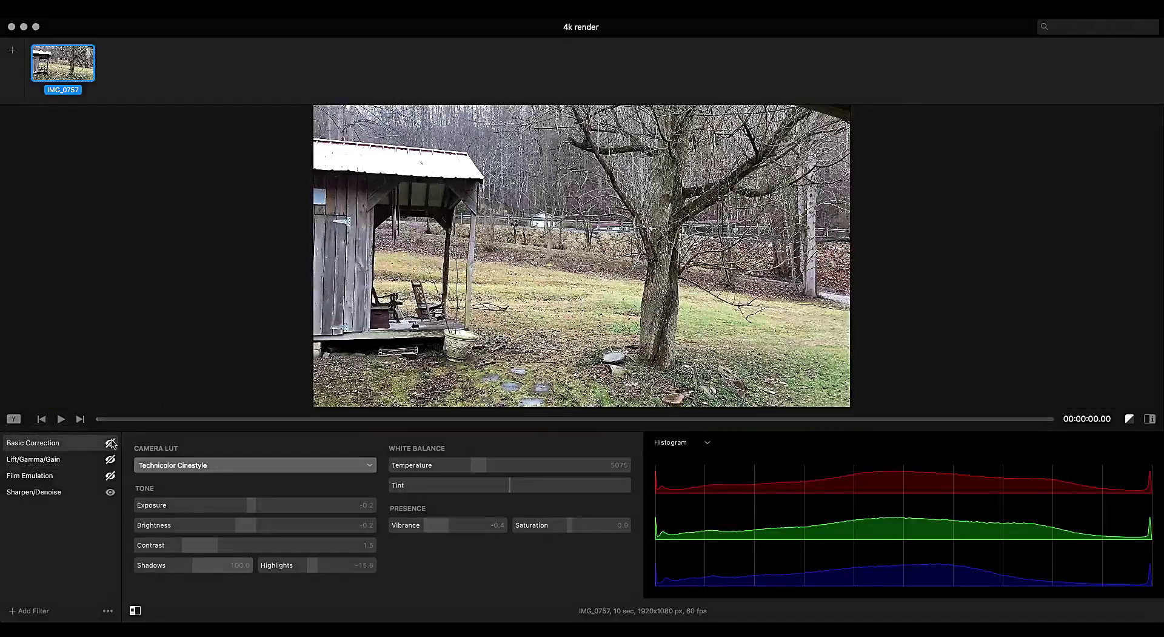
- Select Basic Correction and browse the list of addable filters without adding any
click(89, 445)
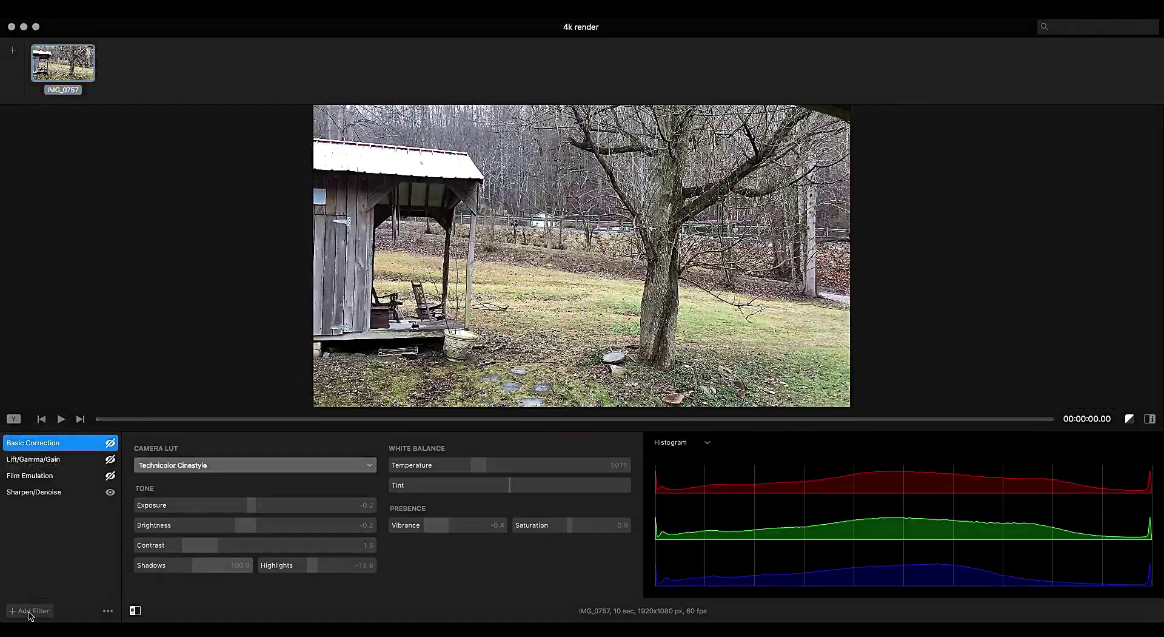
click(32, 611)
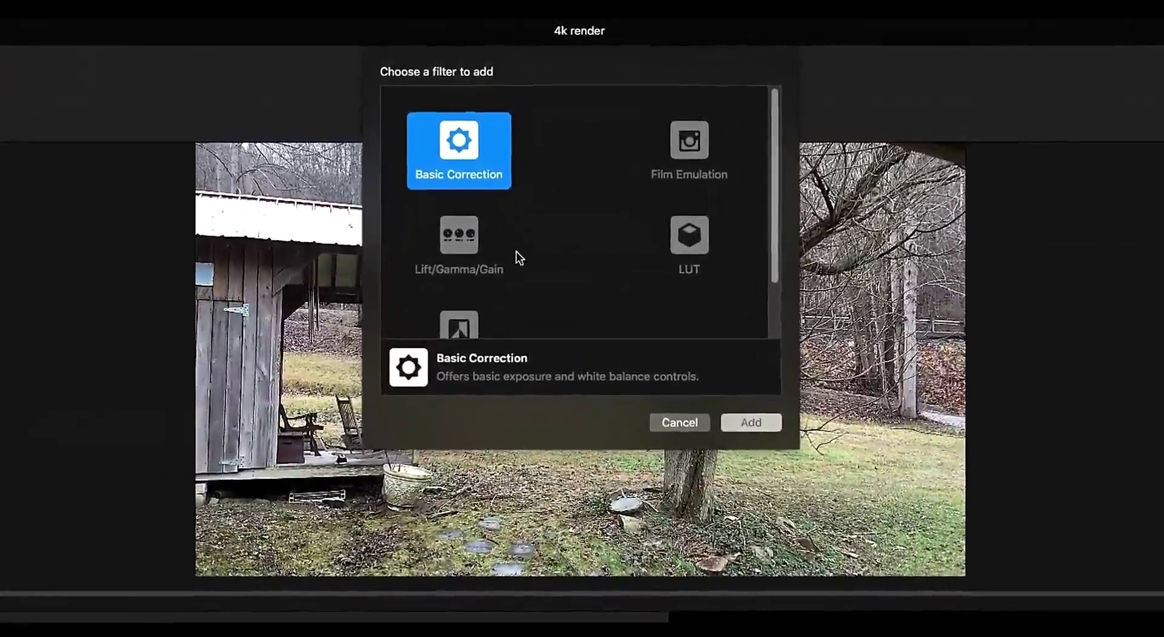
scroll(703, 267, down, 2)
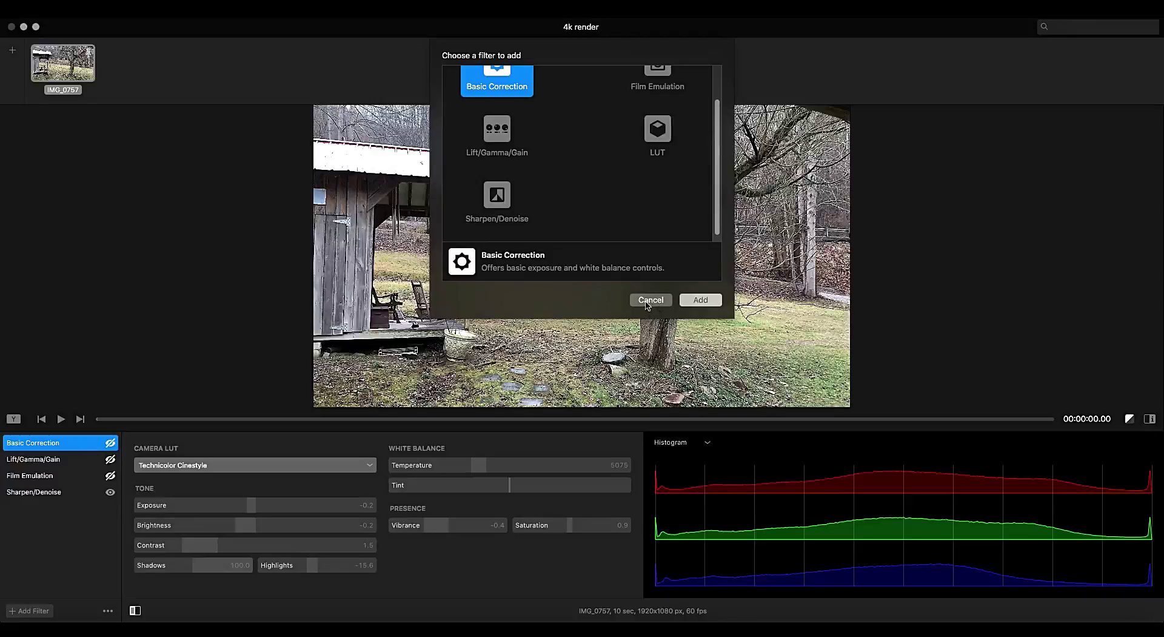
click(648, 300)
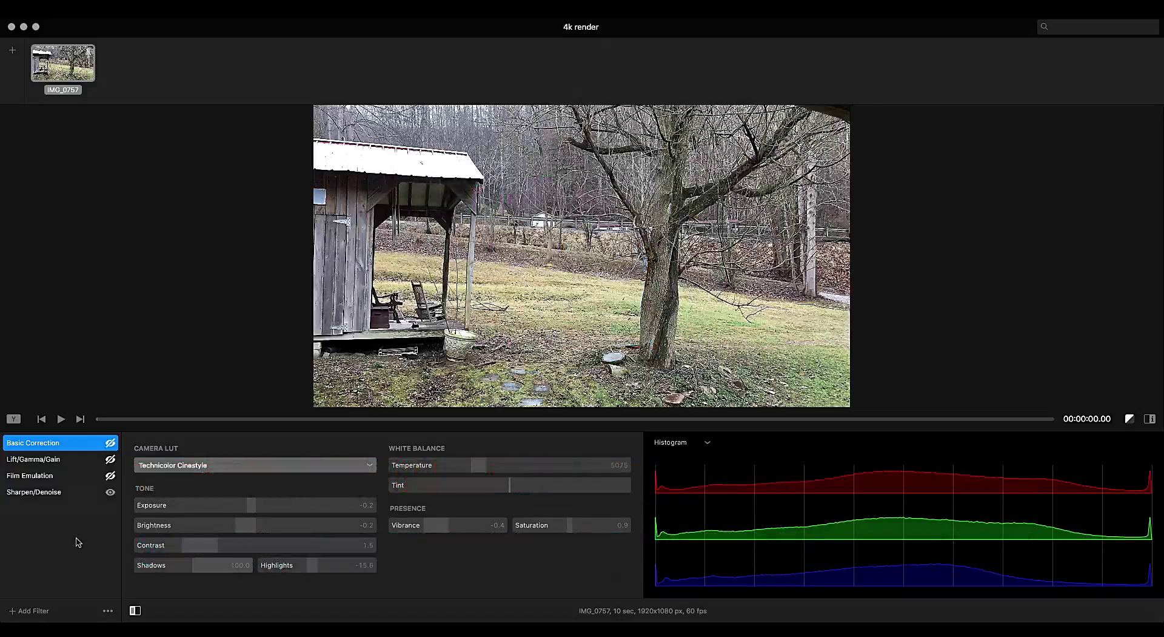
- Switch off Sharpen/Denoise and switch on Basic Correction
click(110, 492)
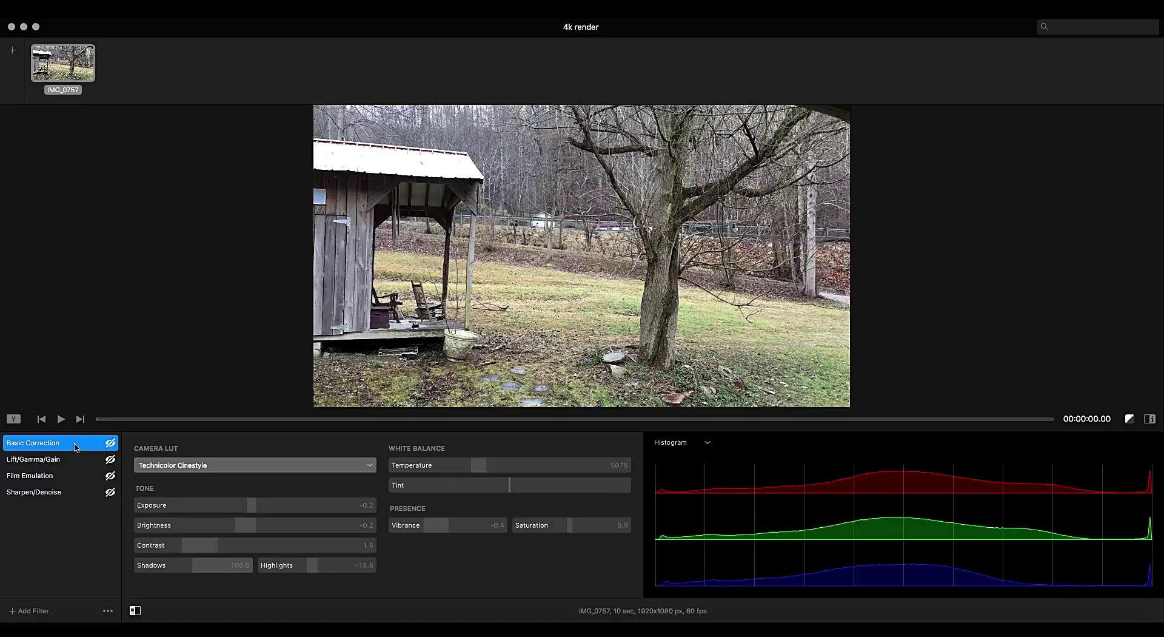
click(111, 443)
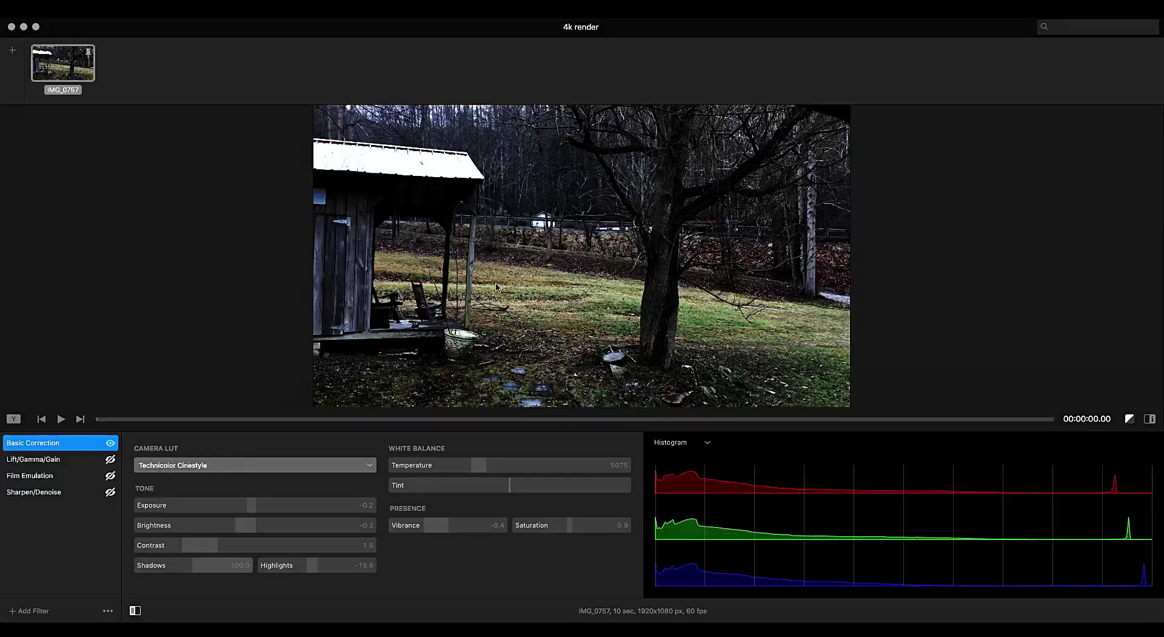
click(249, 464)
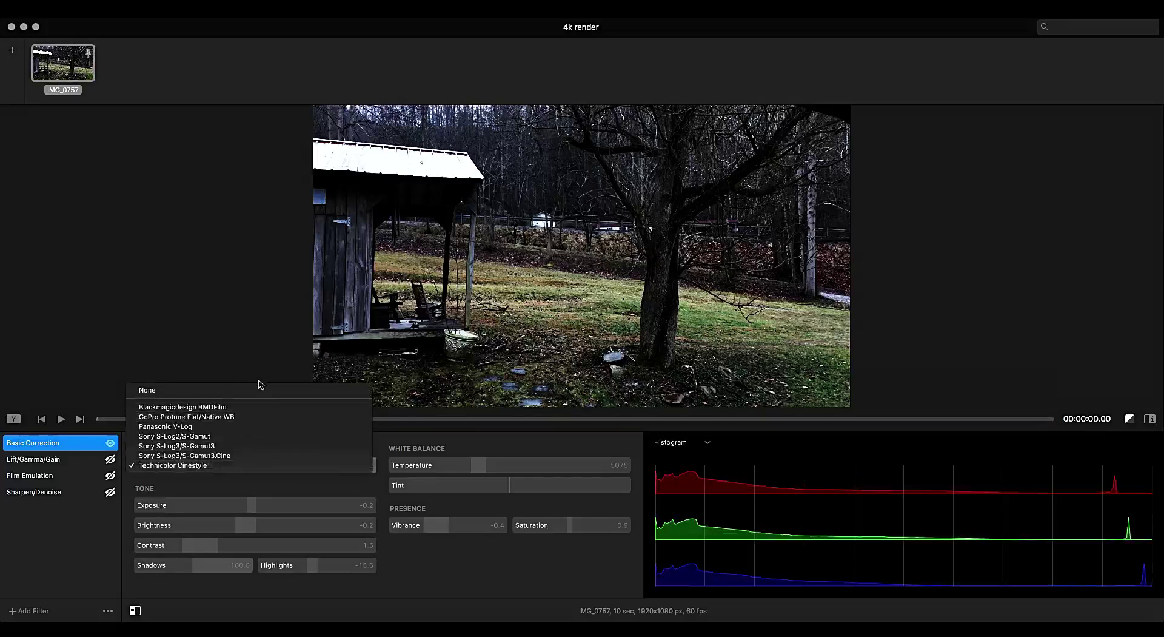
click(192, 494)
- Compare BMDFilm, GoPro Protune and Panasonic V-Log LUTs, keep Technicolor Cinestyle, then select Lift/Gamma/Gain
click(212, 466)
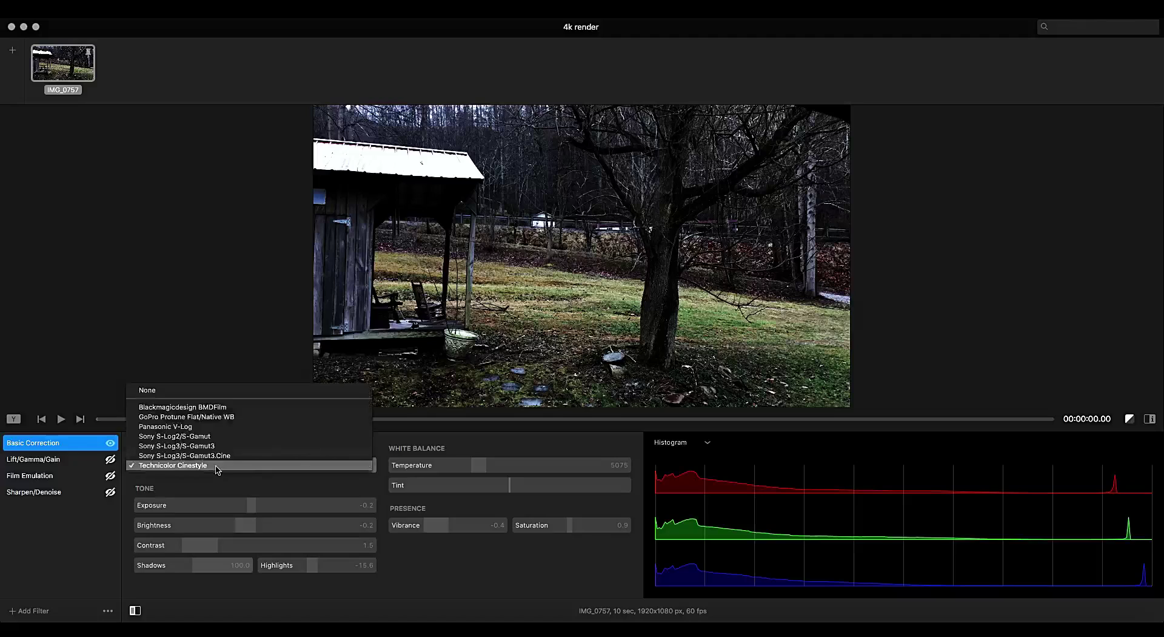
click(213, 407)
click(224, 465)
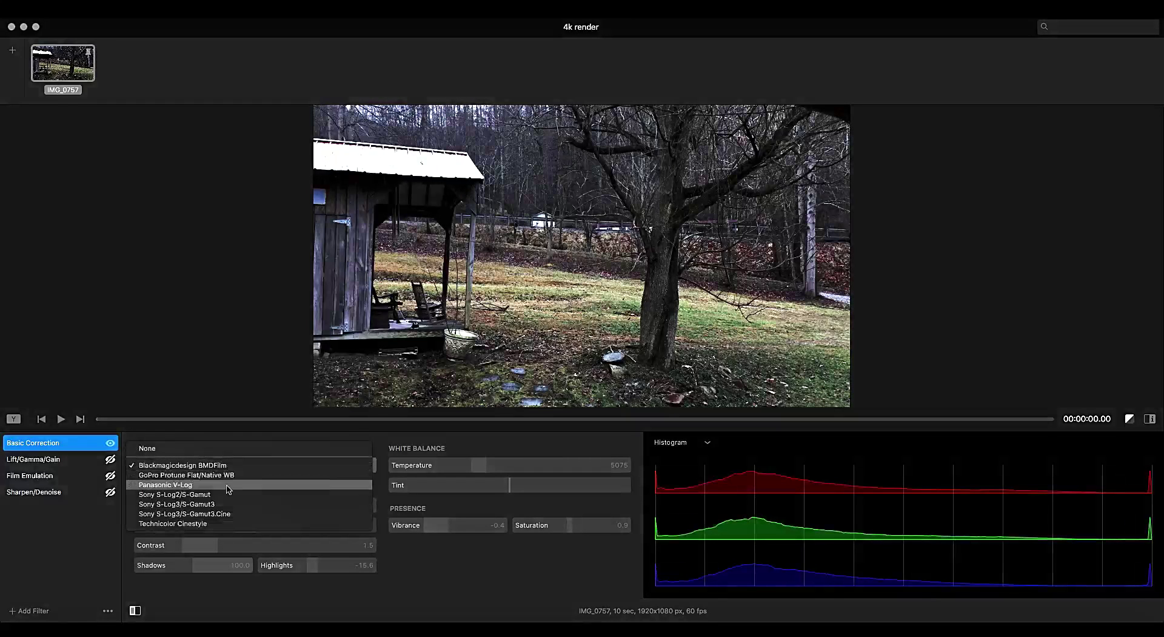
click(228, 475)
click(230, 466)
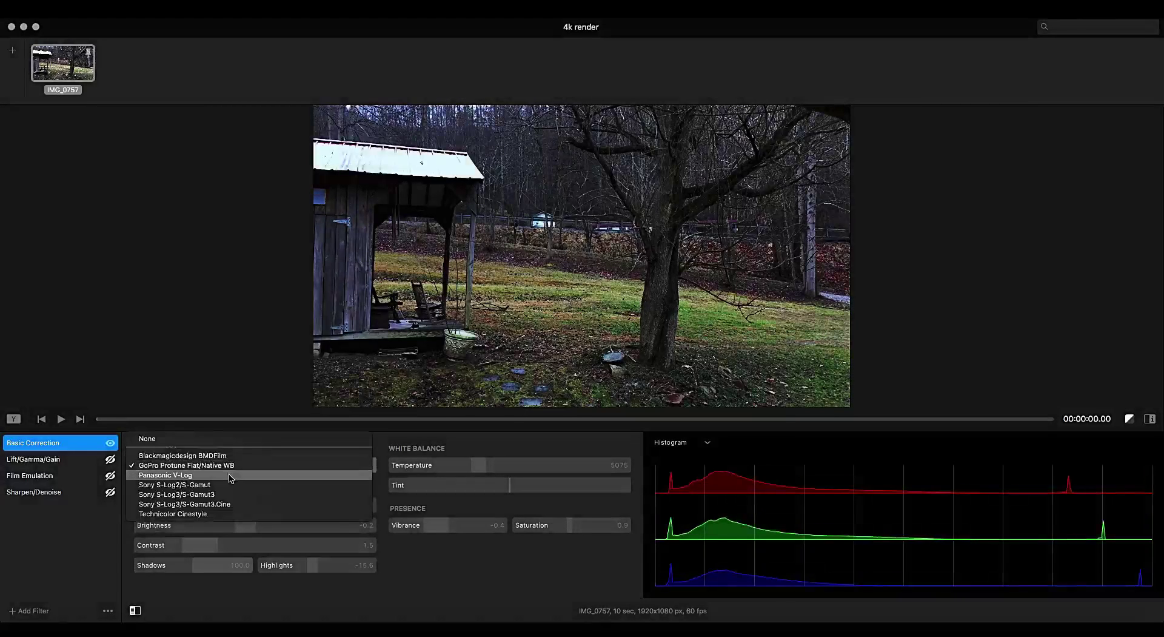
click(230, 474)
click(232, 467)
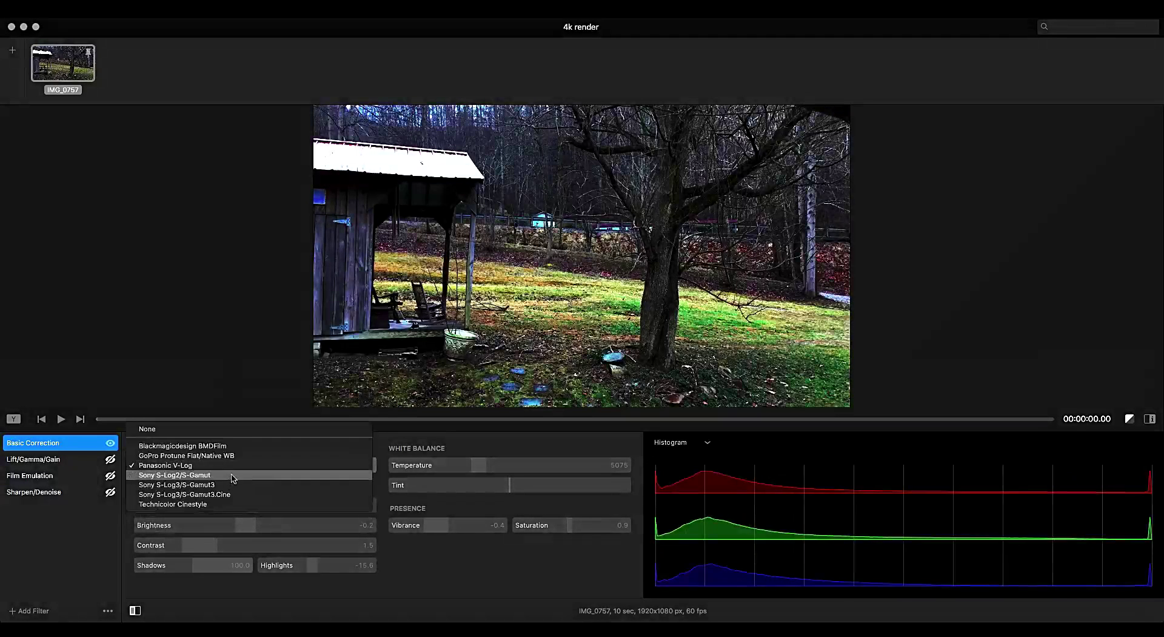
click(232, 504)
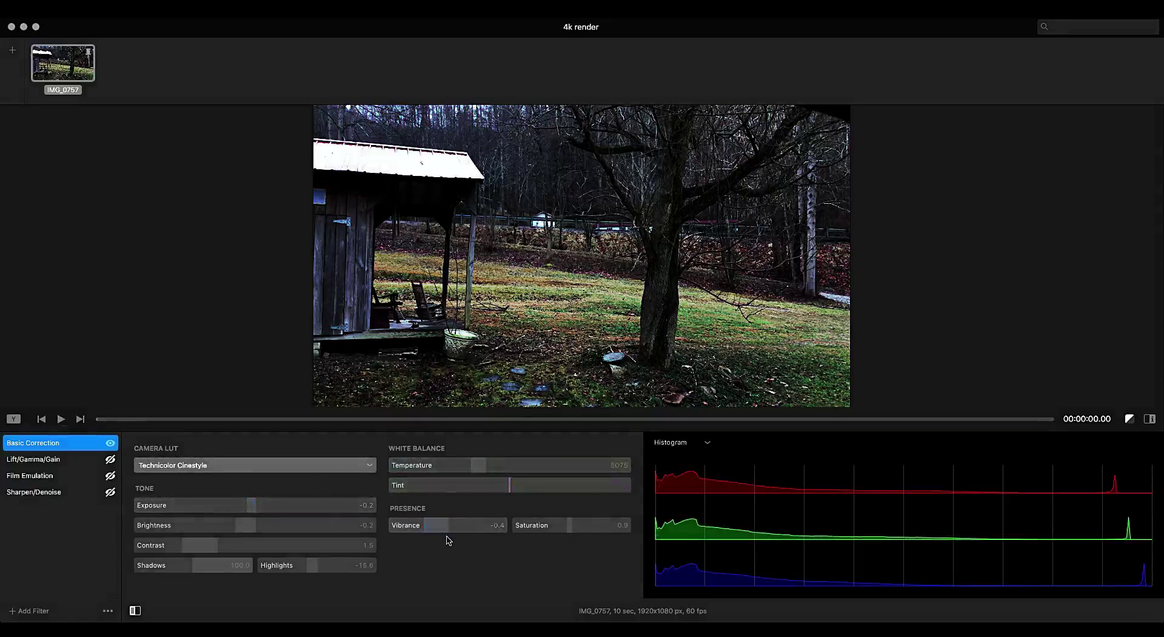
click(36, 459)
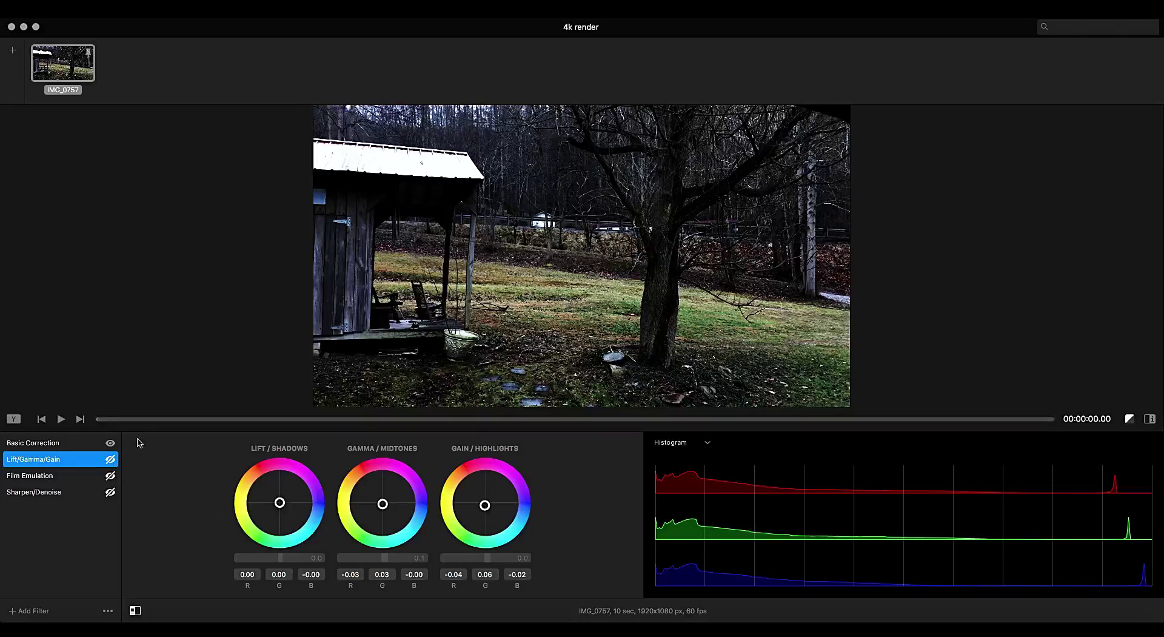
- Enable the Lift/Gamma/Gain grade, giving the clip a greener cast
click(110, 461)
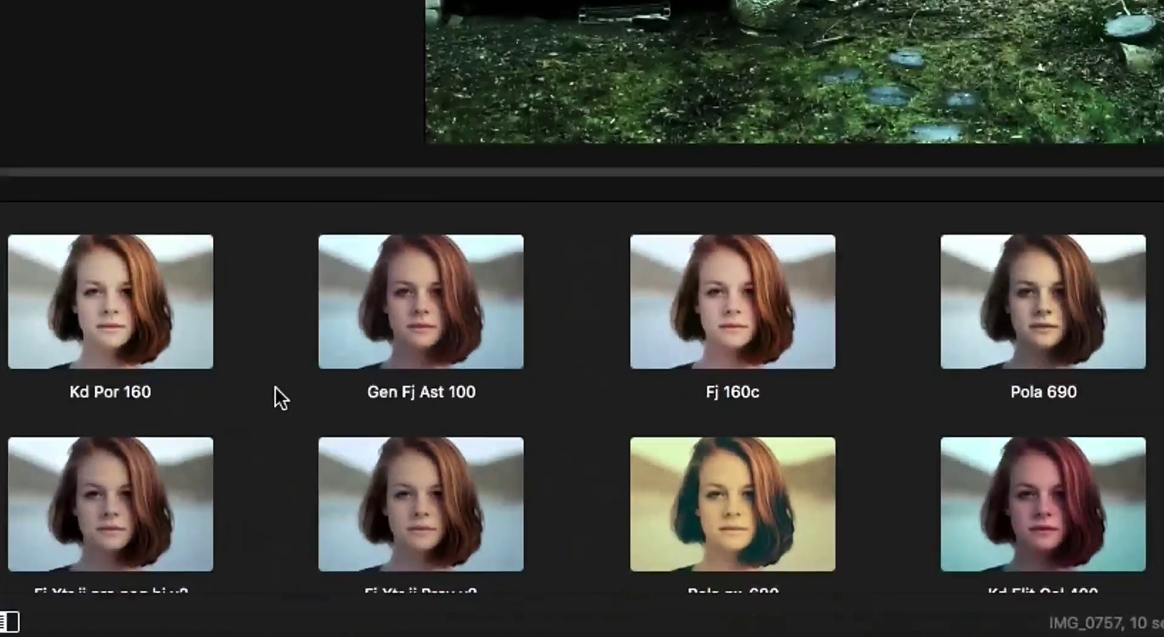
- Switch on Film Emulation and Sharpen/Denoise so all four filters are active
scroll(274, 391, down, 10)
scroll(272, 395, down, 15)
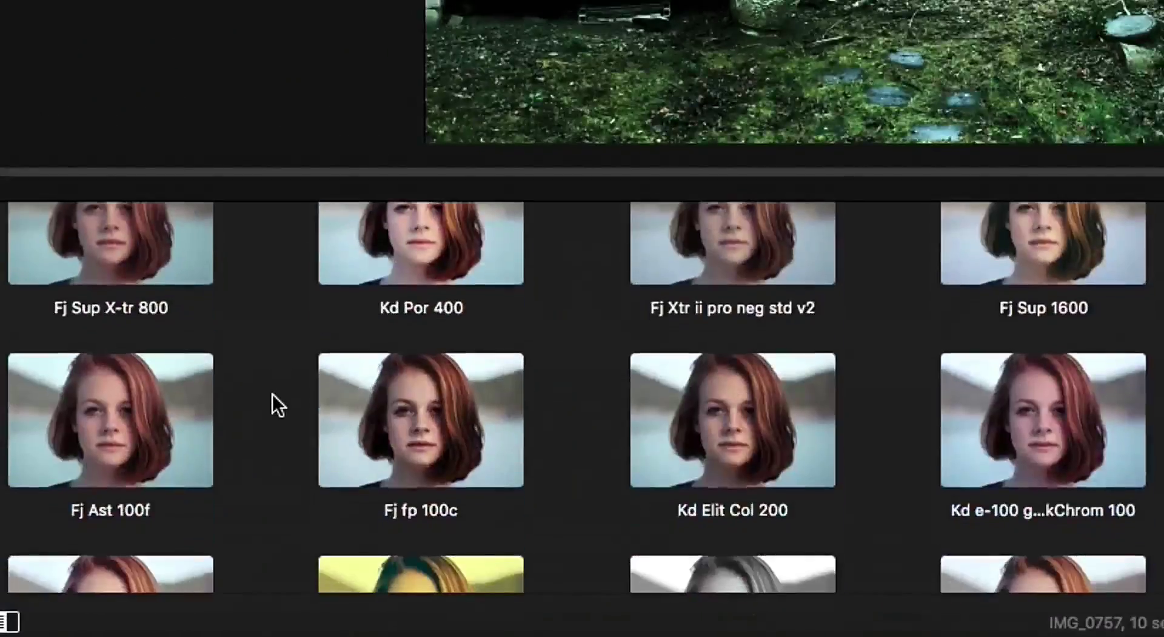
scroll(272, 395, up, 10)
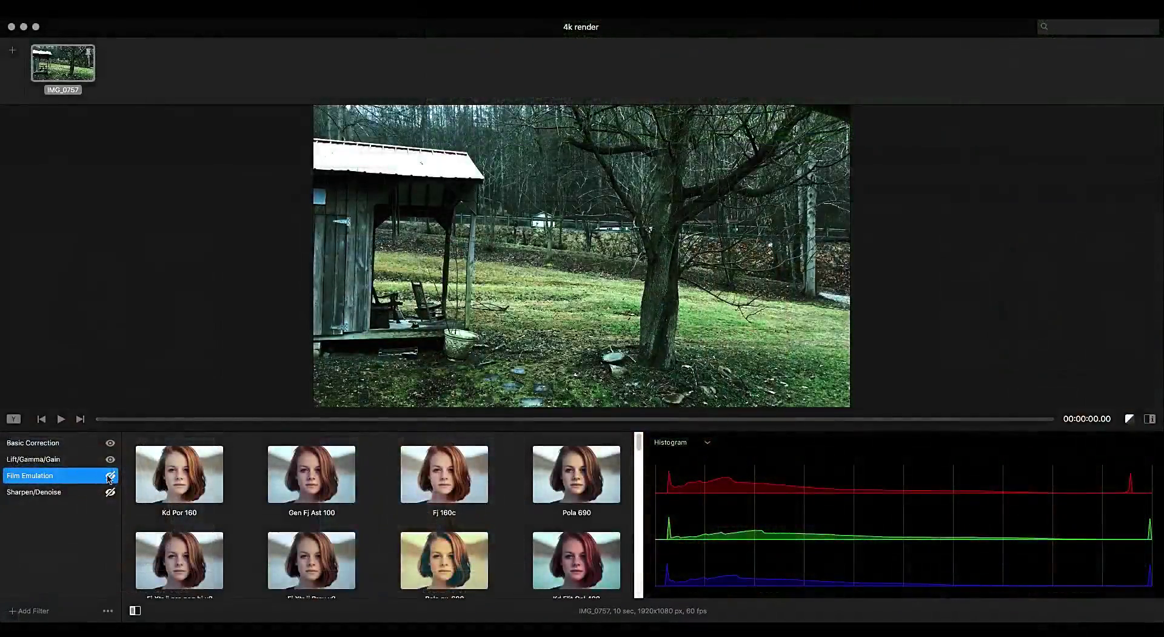
click(110, 475)
click(110, 493)
click(110, 493)
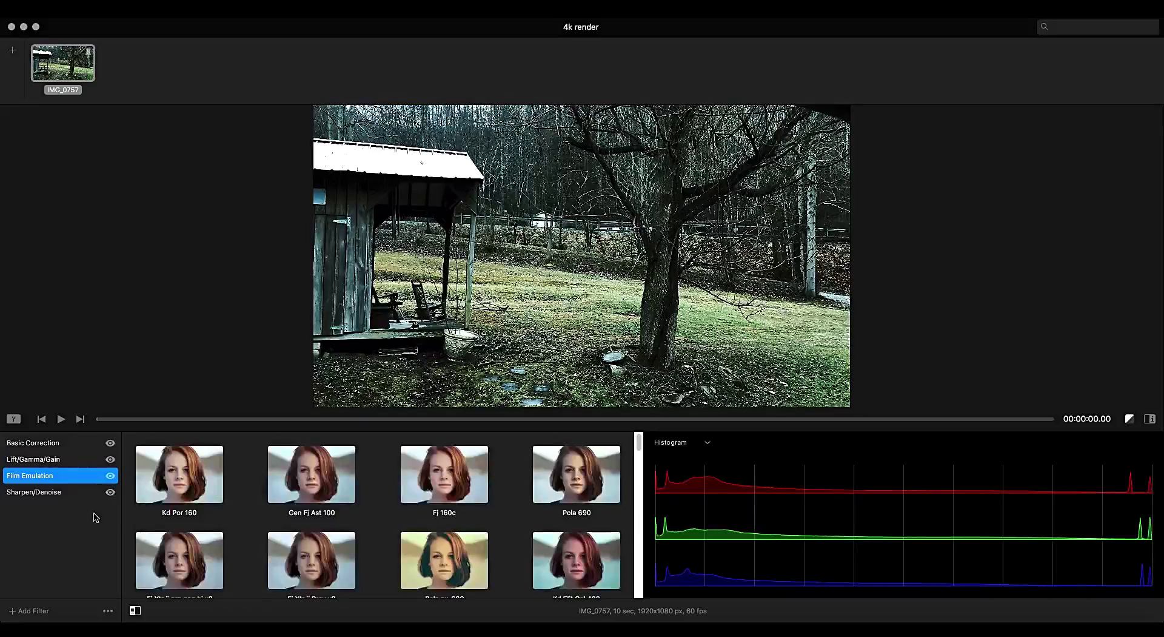
- Lower the Sharpen/Denoise filter's Denoise Sharpness from 0.9 to 0.3
click(62, 492)
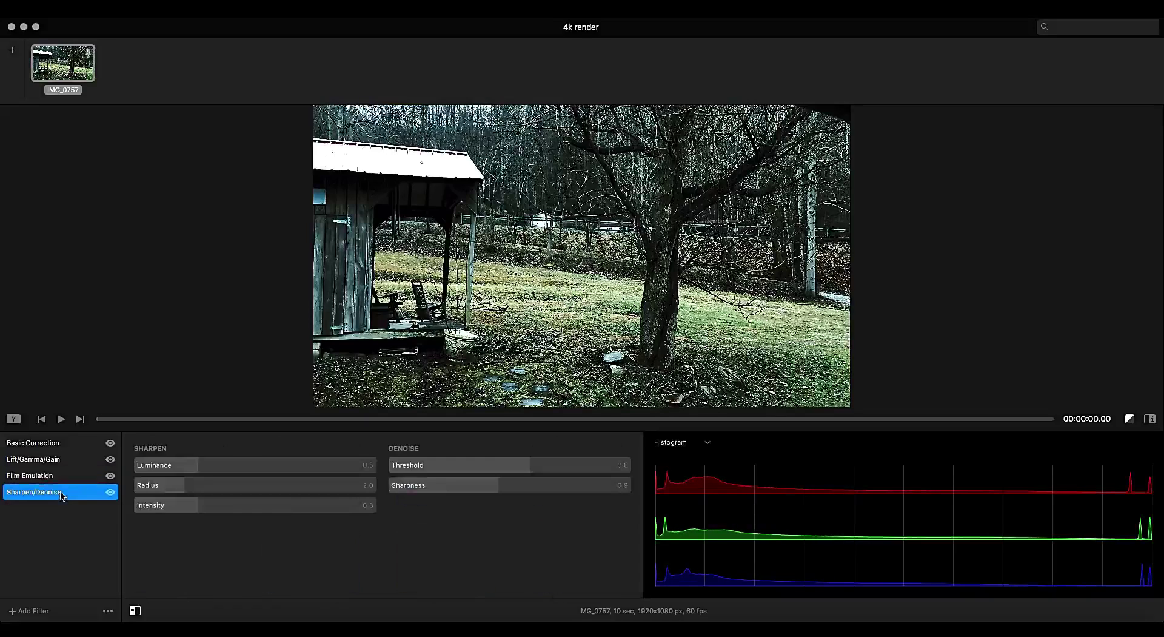
drag(462, 485, 421, 494)
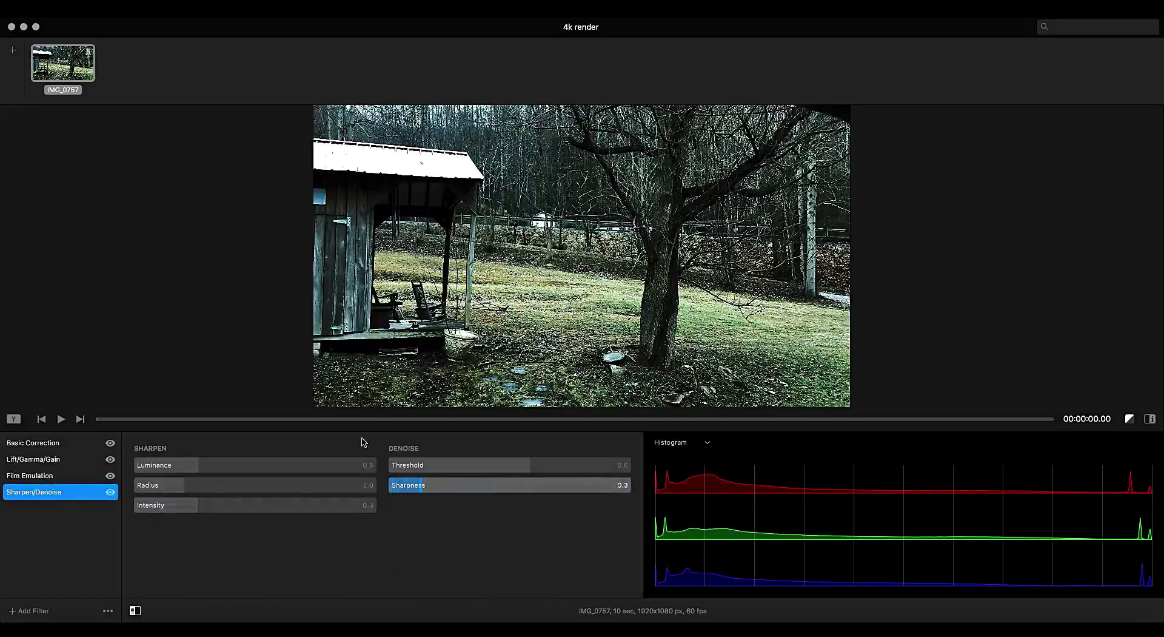
click(97, 7)
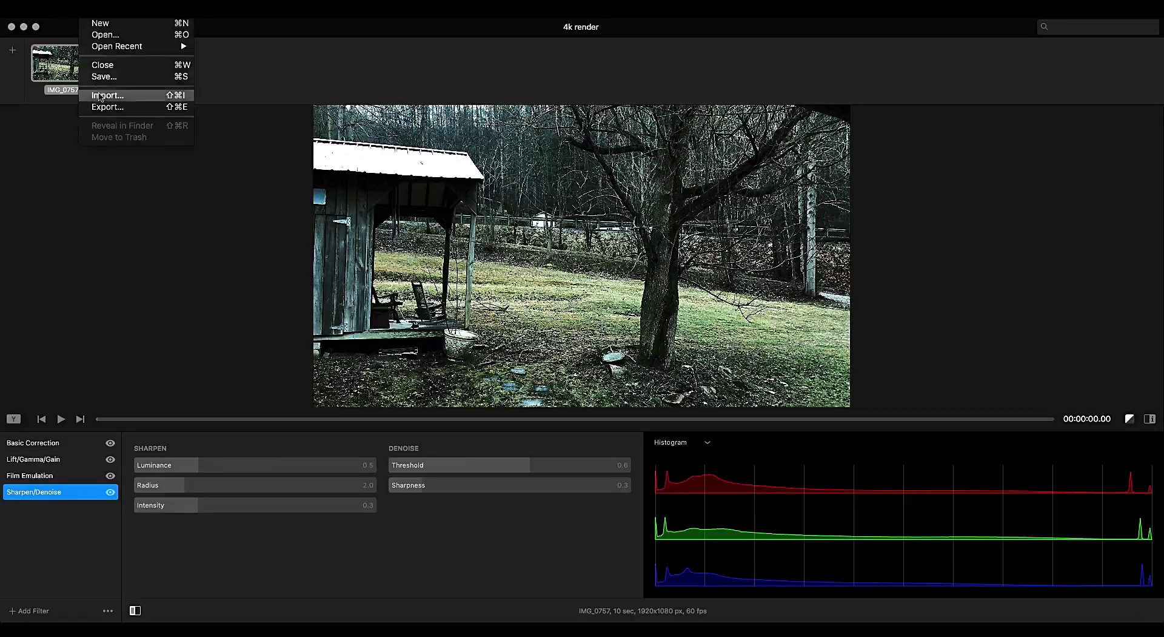
click(108, 108)
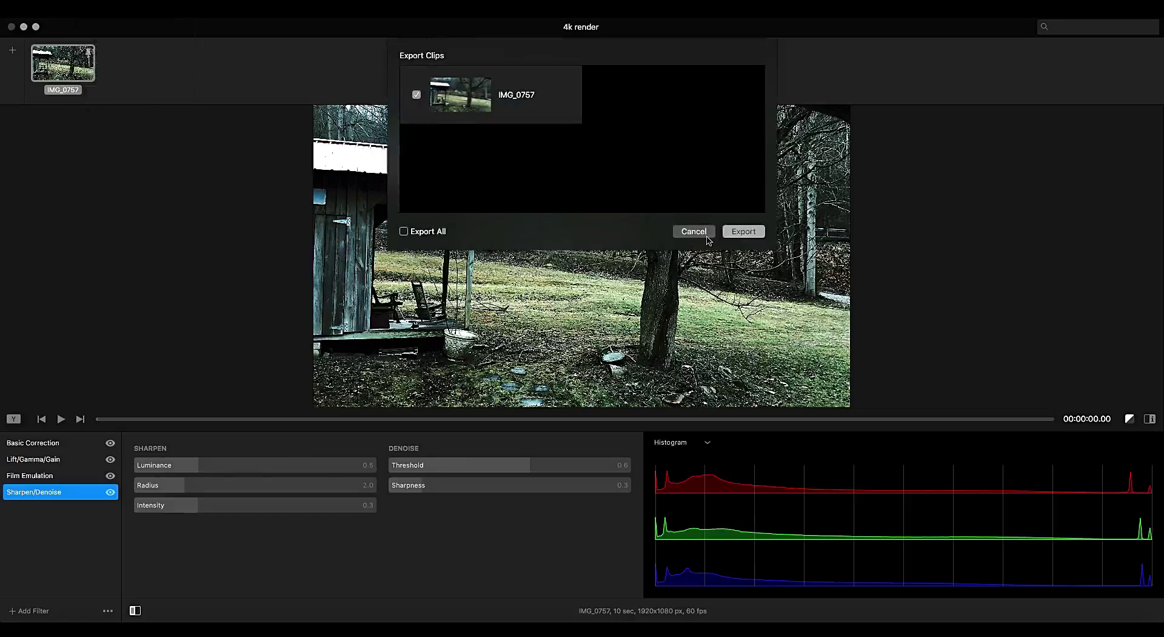
click(695, 229)
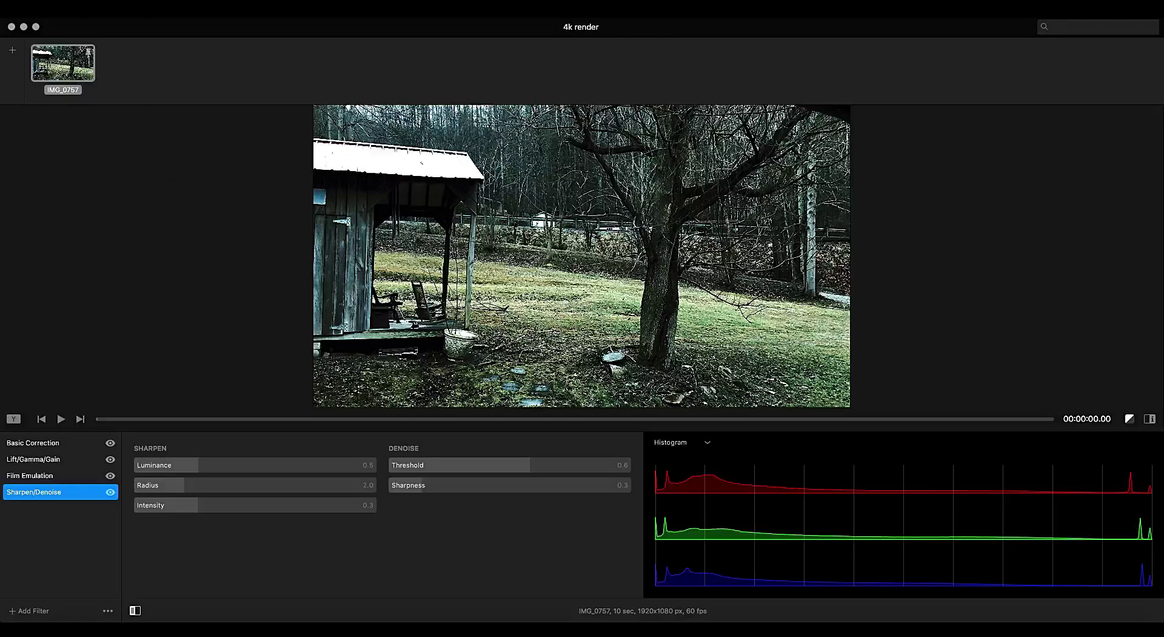
click(54, 9)
- Show the About Colorcast window with Public Alpha version 0.3 (167)
click(71, 23)
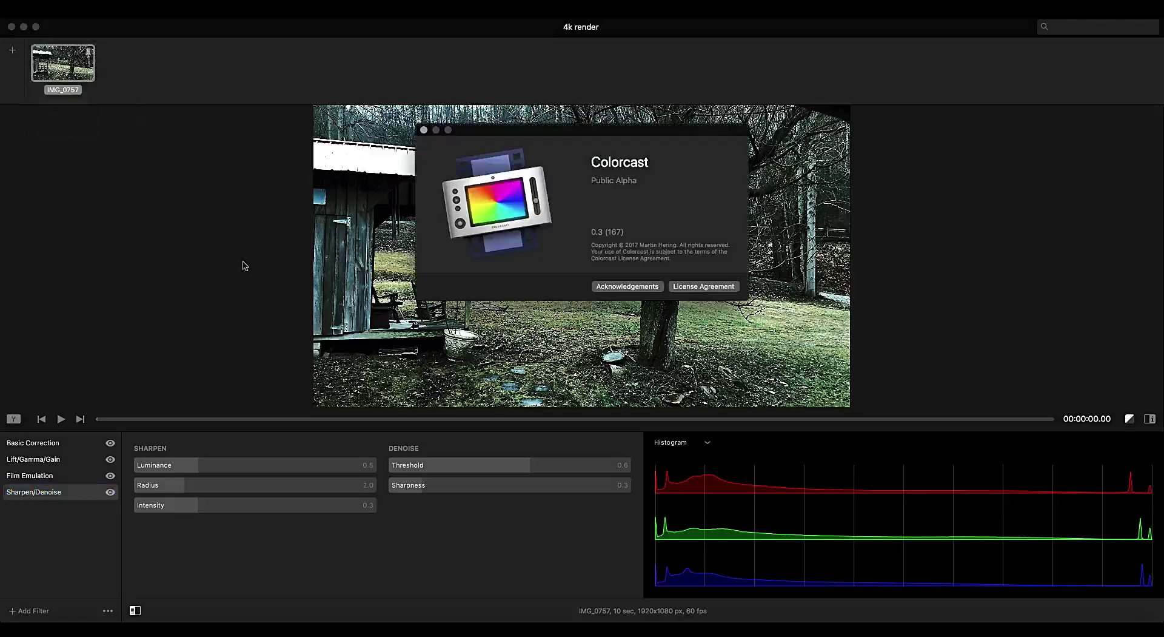